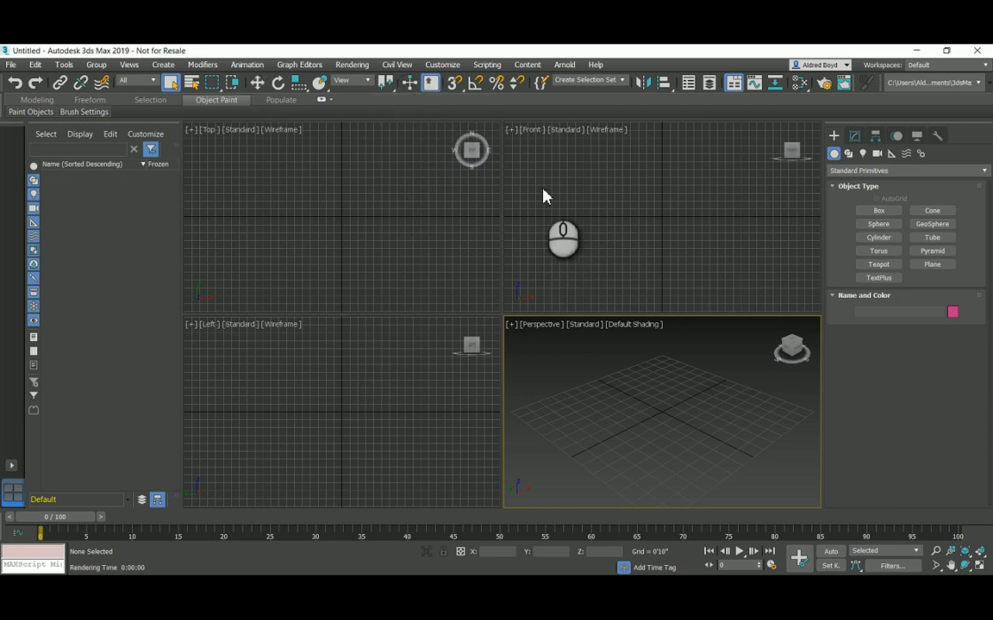
# Step: Set the system unit scale so that 1 unit equals 1.0 Millimeters
pyautogui.click(442, 64)
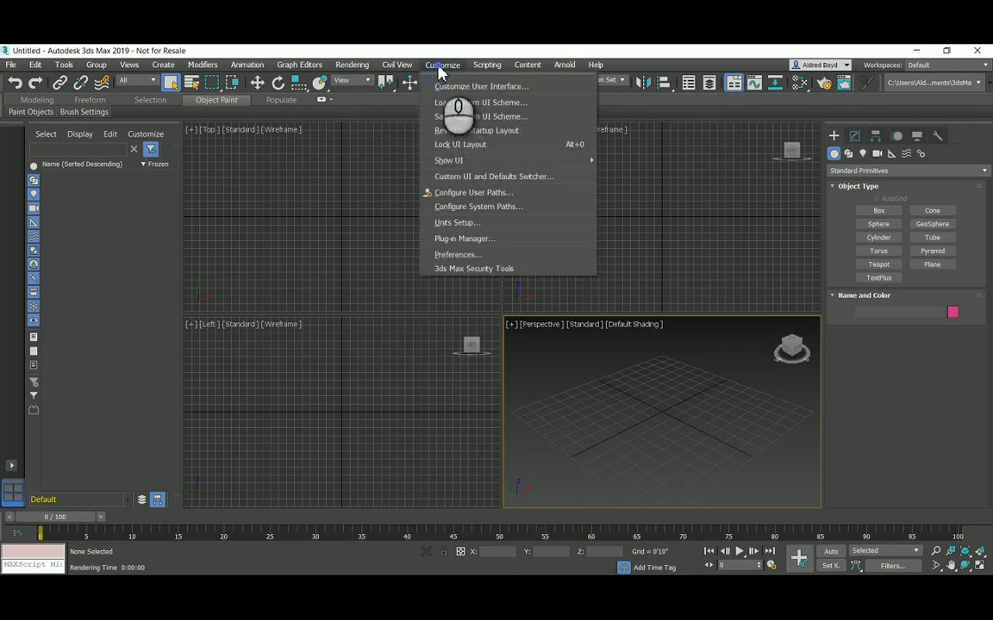
pyautogui.click(461, 225)
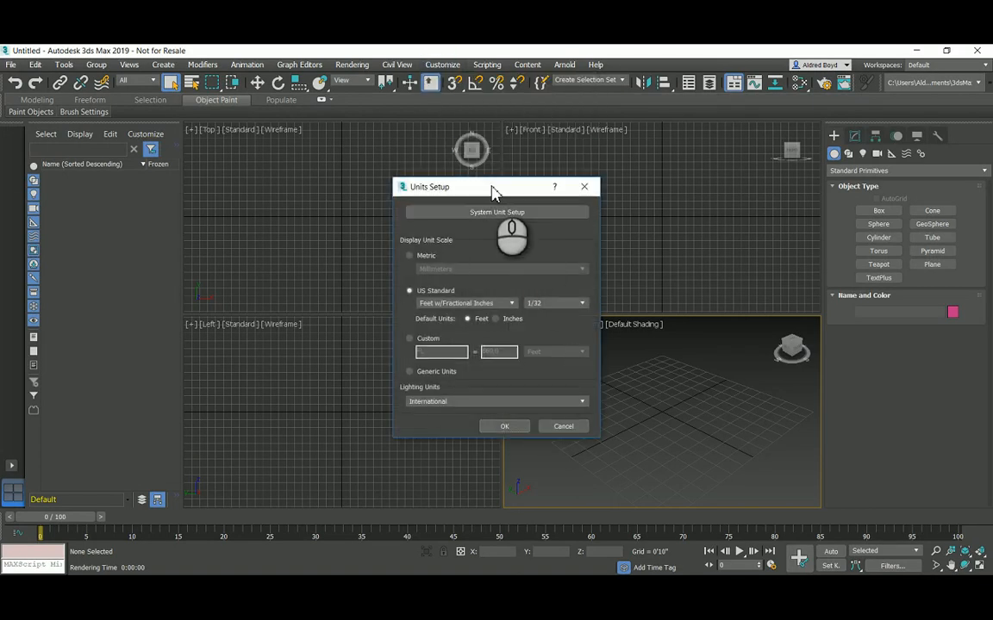
pyautogui.moveTo(438, 188); pyautogui.dragTo(393, 178)
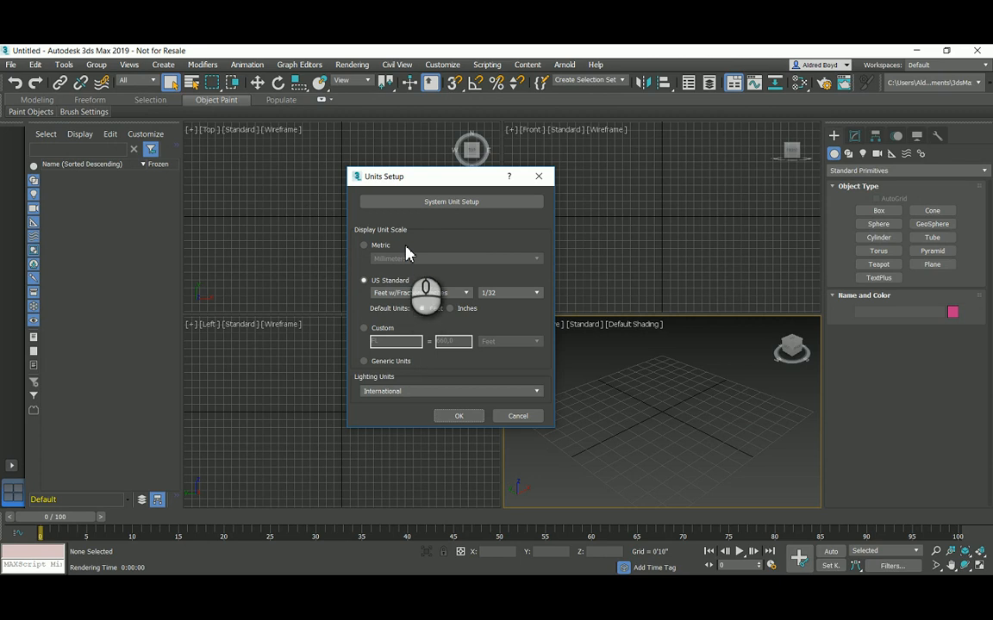
pyautogui.click(446, 205)
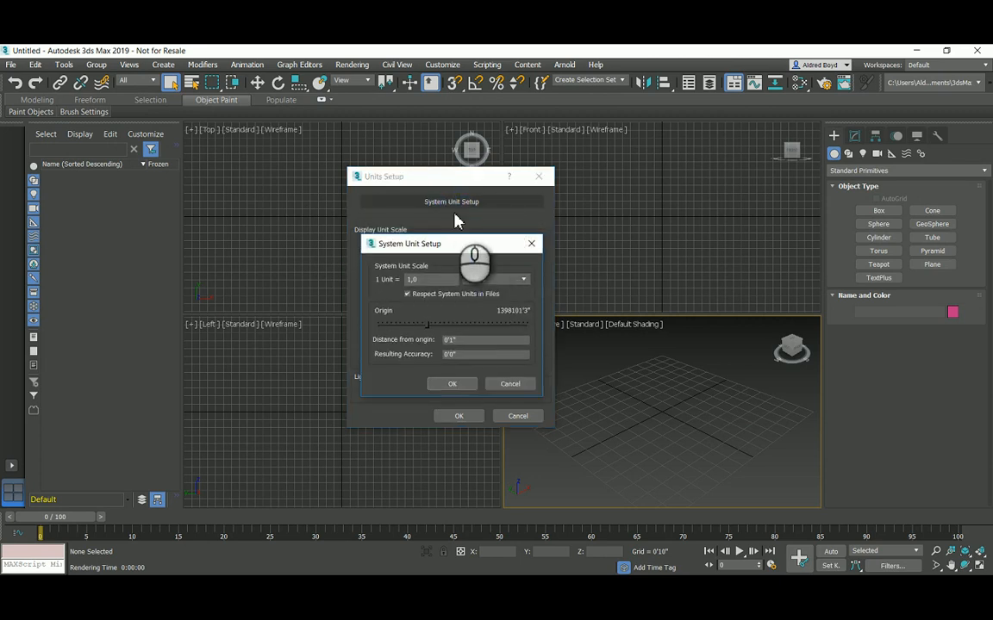
pyautogui.click(521, 279)
pyautogui.click(489, 319)
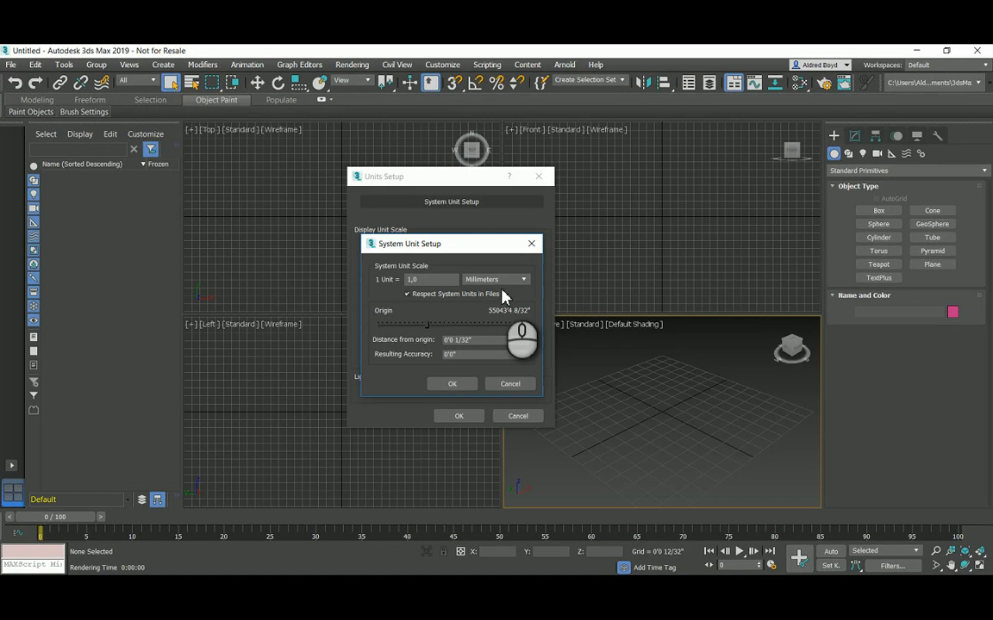
pyautogui.click(462, 386)
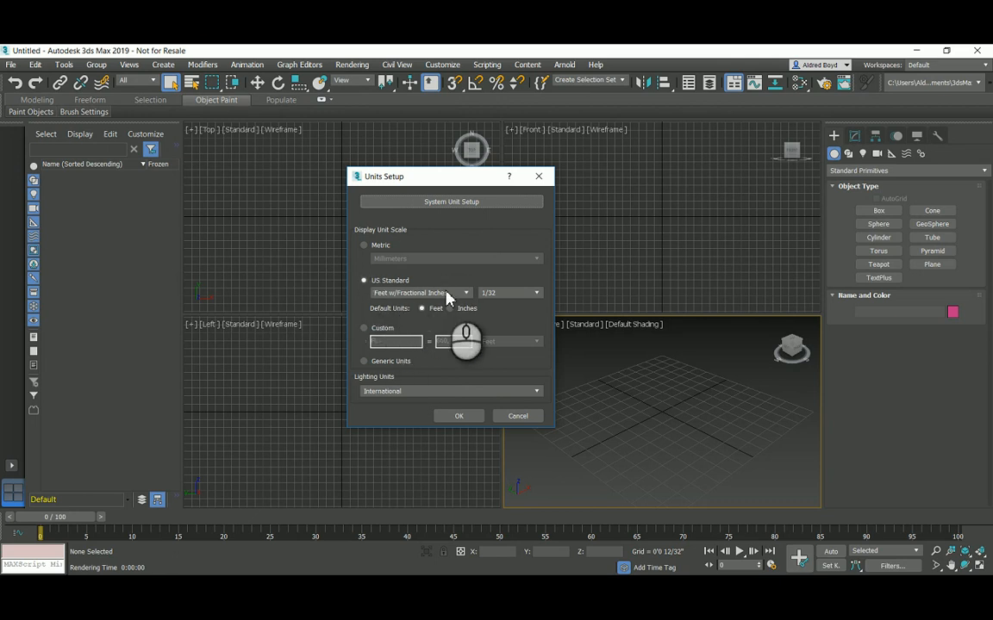
# Step: Set the display unit scale to Metric Millimeters
pyautogui.click(466, 293)
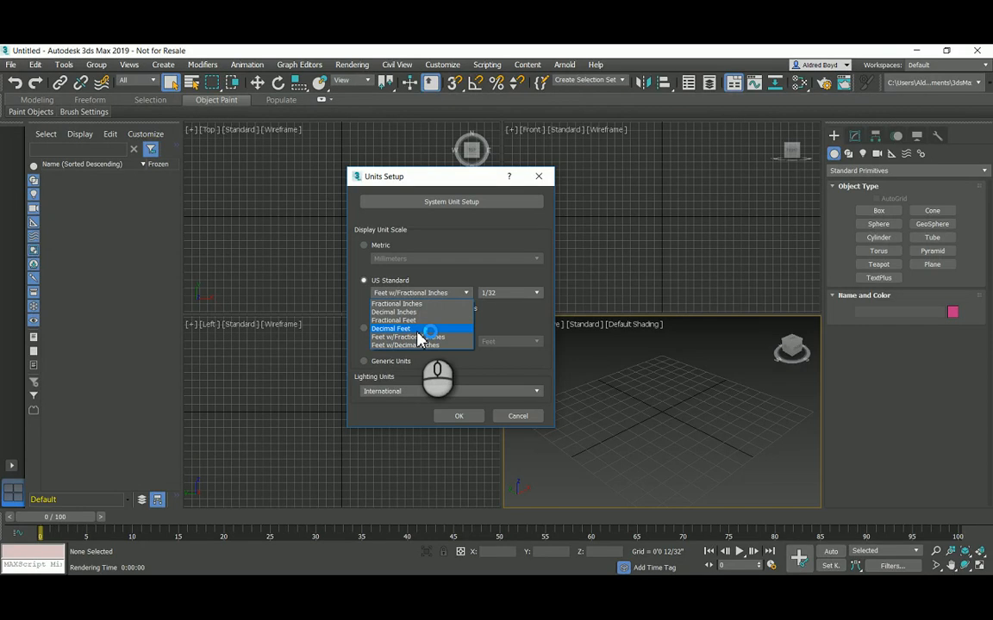
pyautogui.click(418, 330)
pyautogui.click(374, 247)
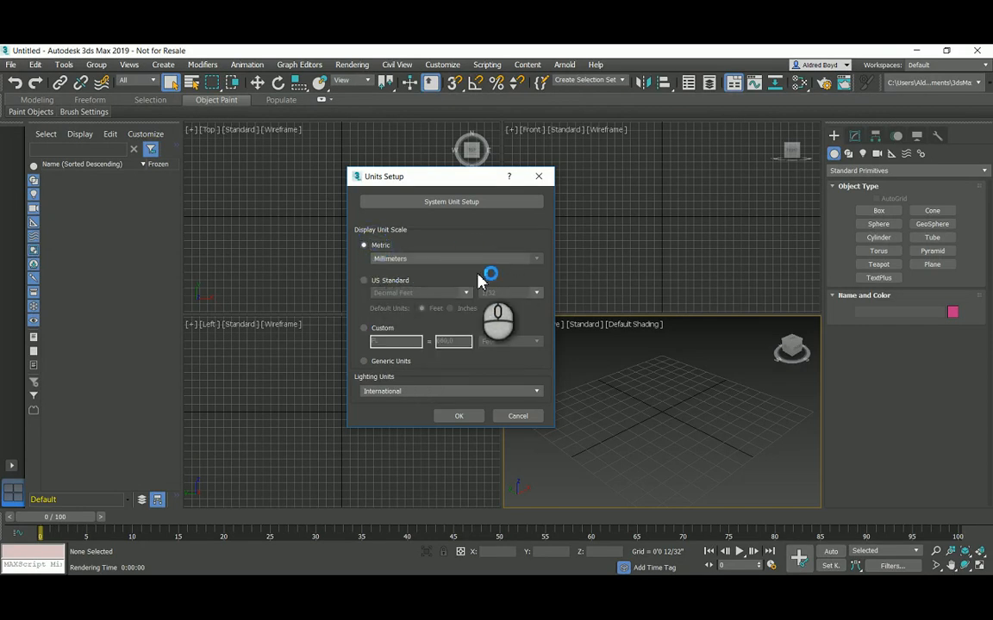
pyautogui.click(537, 258)
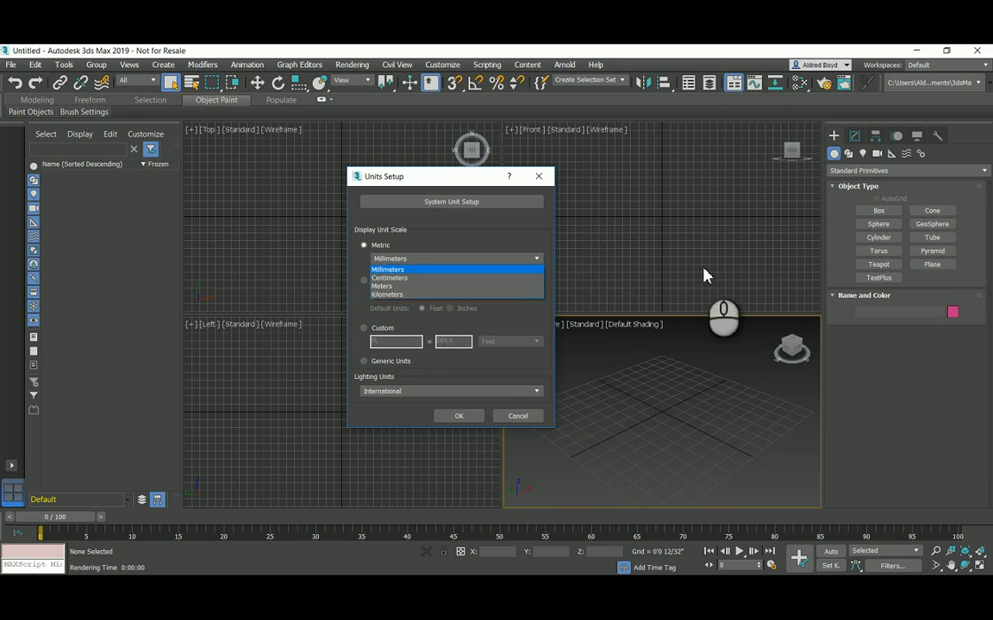
pyautogui.click(411, 271)
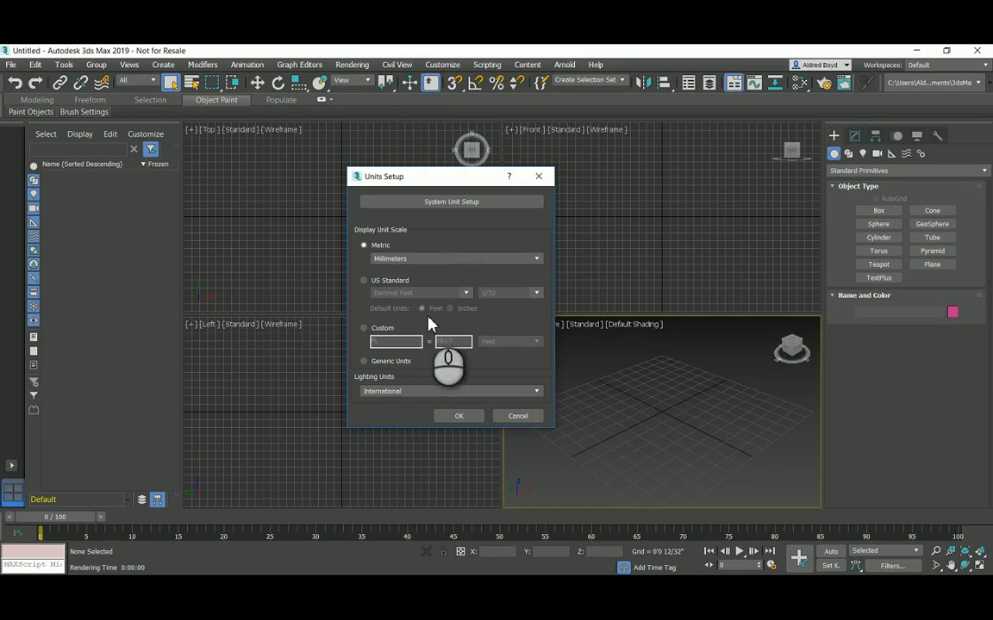
# Step: Set the lighting units to International and close the units setup
pyautogui.click(441, 393)
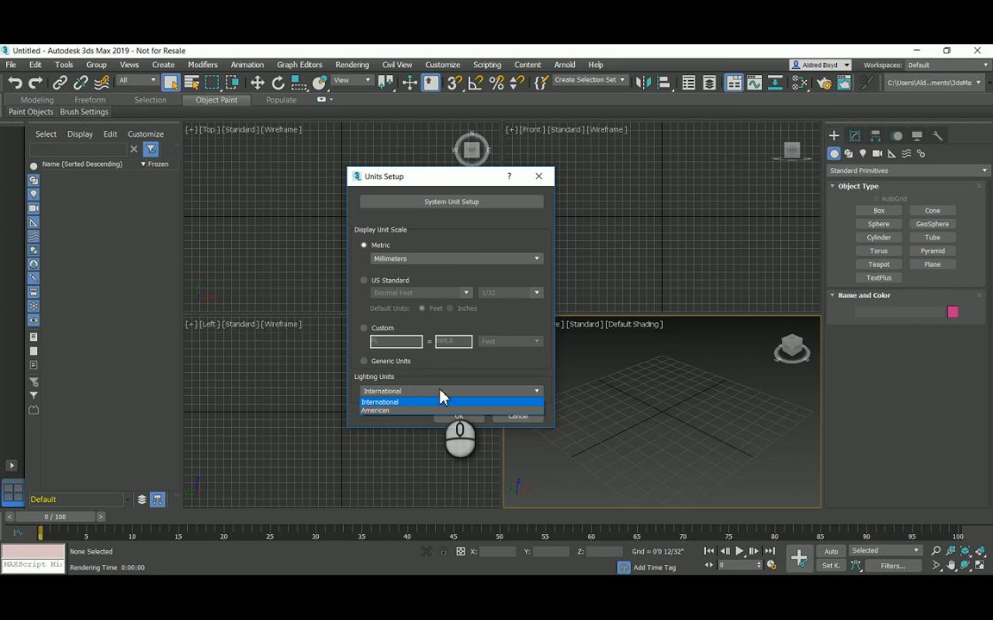
pyautogui.click(394, 399)
pyautogui.click(389, 401)
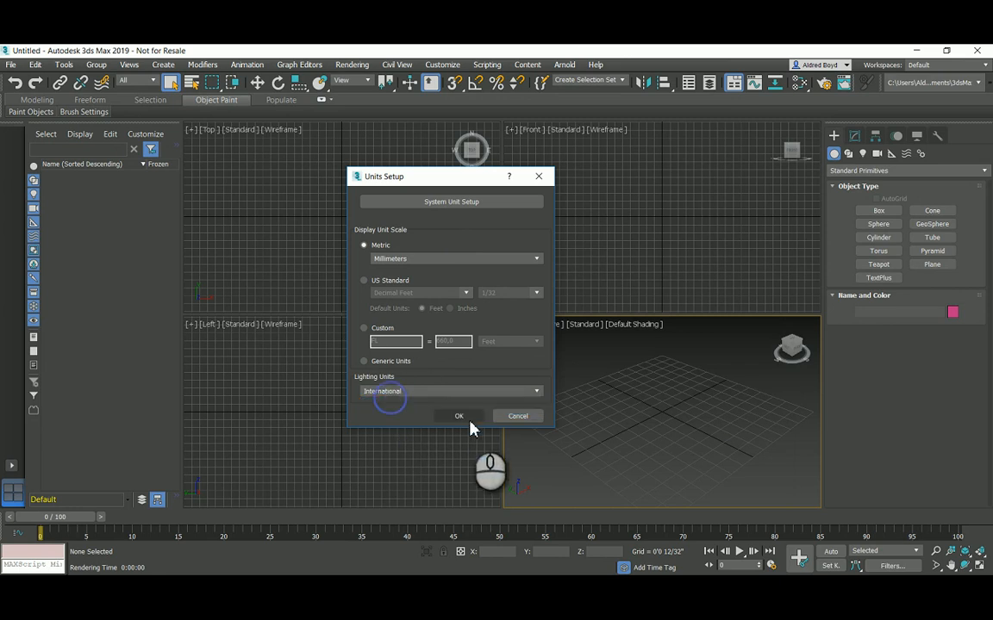
pyautogui.click(463, 416)
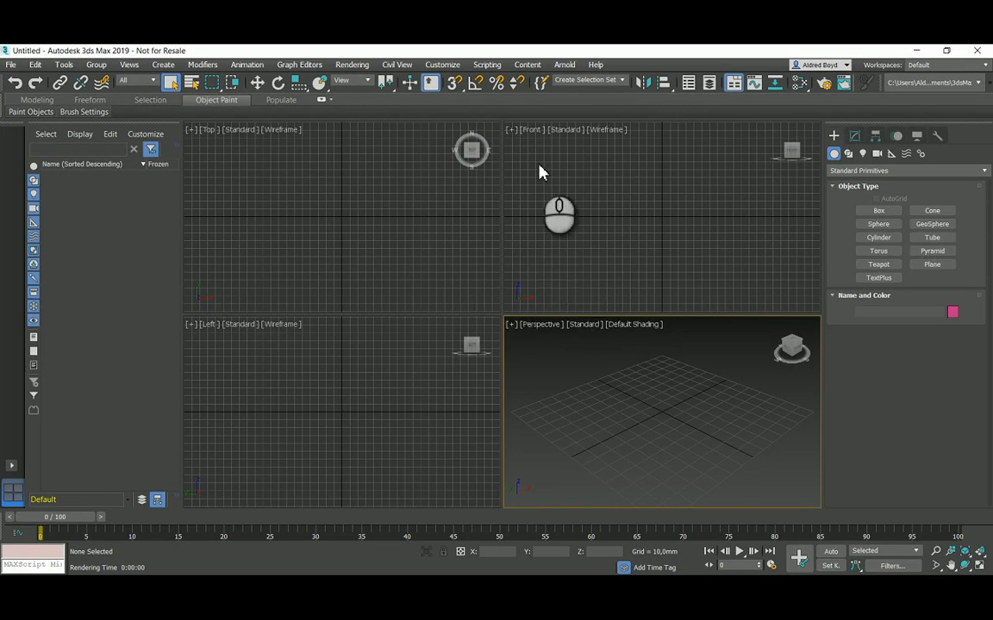
# Step: Create a box about 51 x 58 x 47 mm in the Perspective viewport
pyautogui.click(883, 211)
pyautogui.moveTo(601, 423); pyautogui.dragTo(730, 419)
pyautogui.click(718, 345)
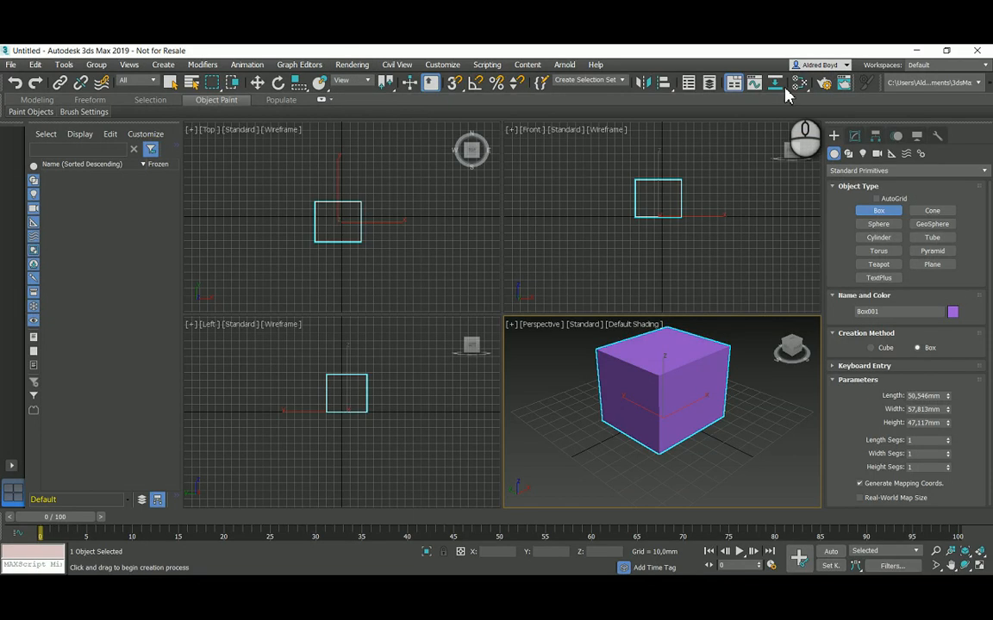
# Step: Open Render Setup and switch the renderer to Arnold
pyautogui.click(824, 82)
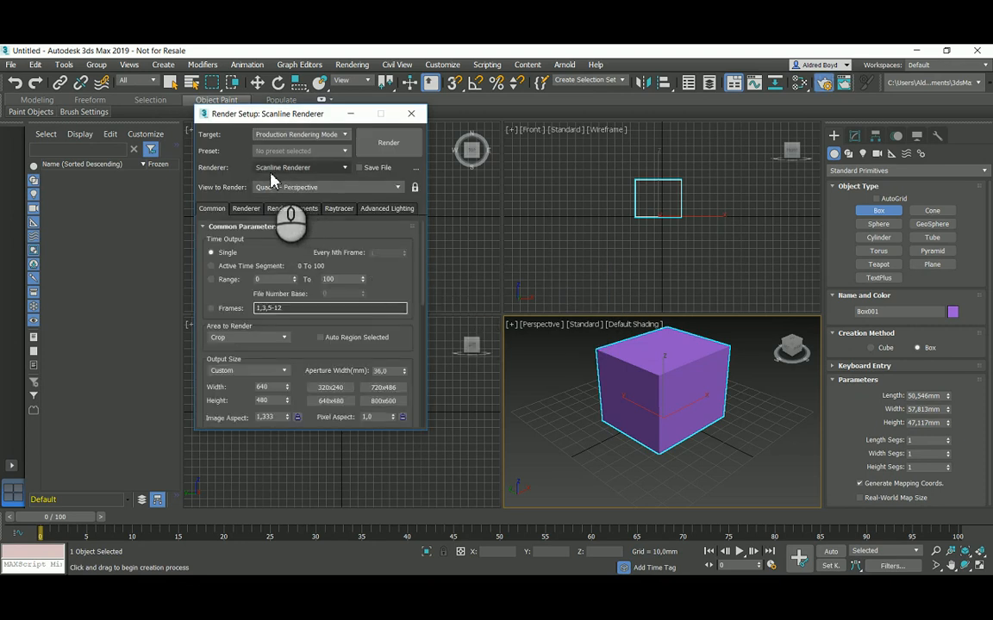
pyautogui.moveTo(271, 121); pyautogui.dragTo(388, 175)
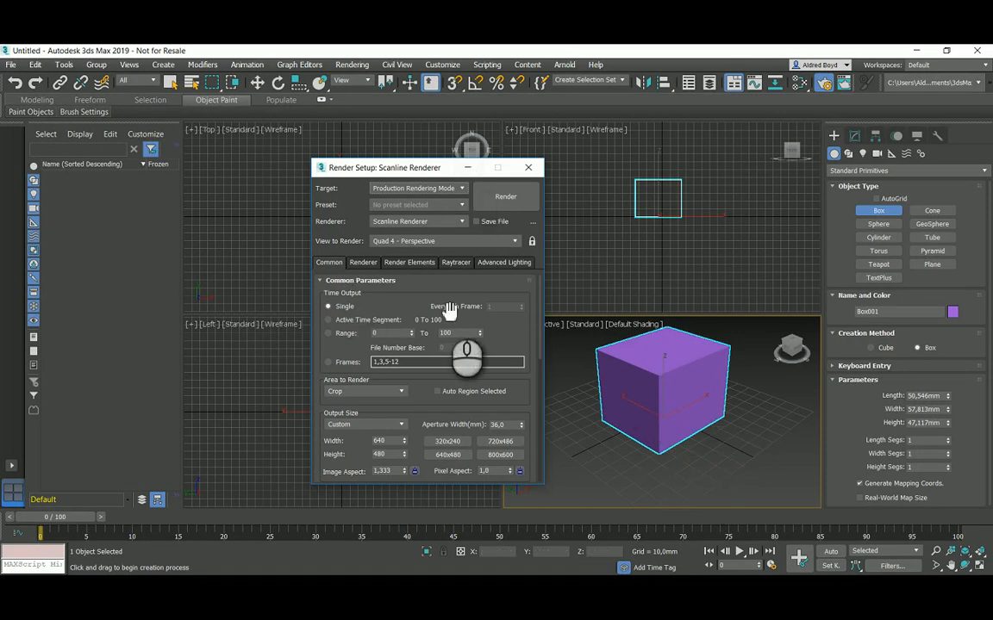
pyautogui.click(425, 222)
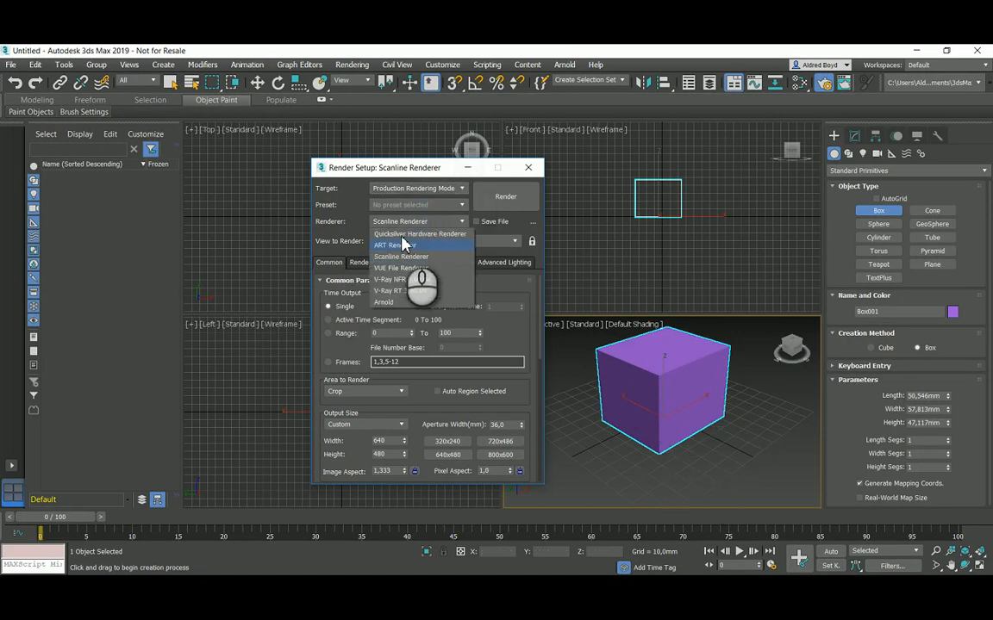
pyautogui.click(417, 303)
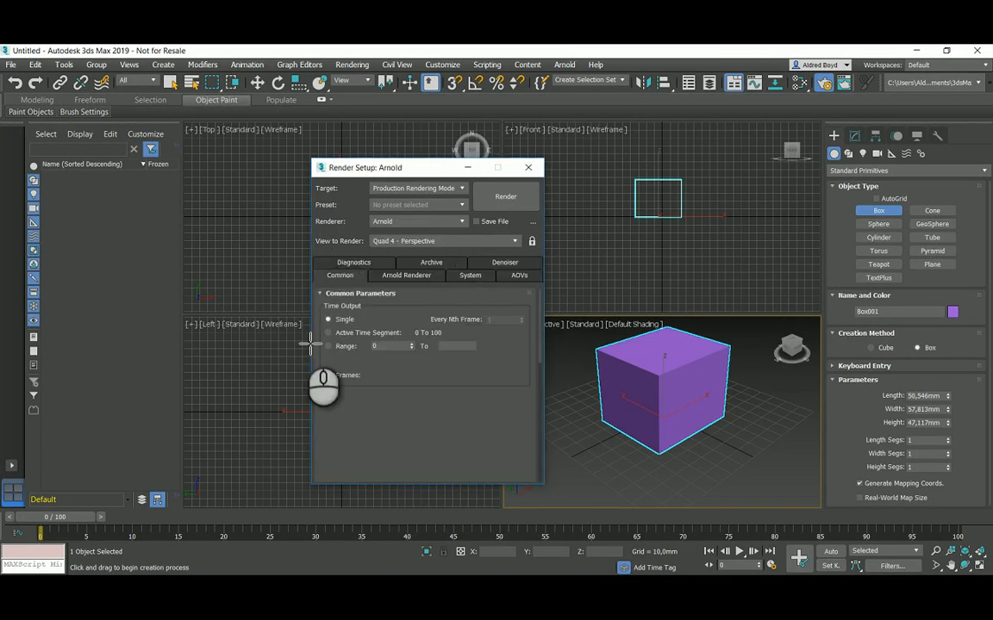
# Step: Look through the System, AOVs and Common tabs of the Arnold render setup
pyautogui.click(457, 276)
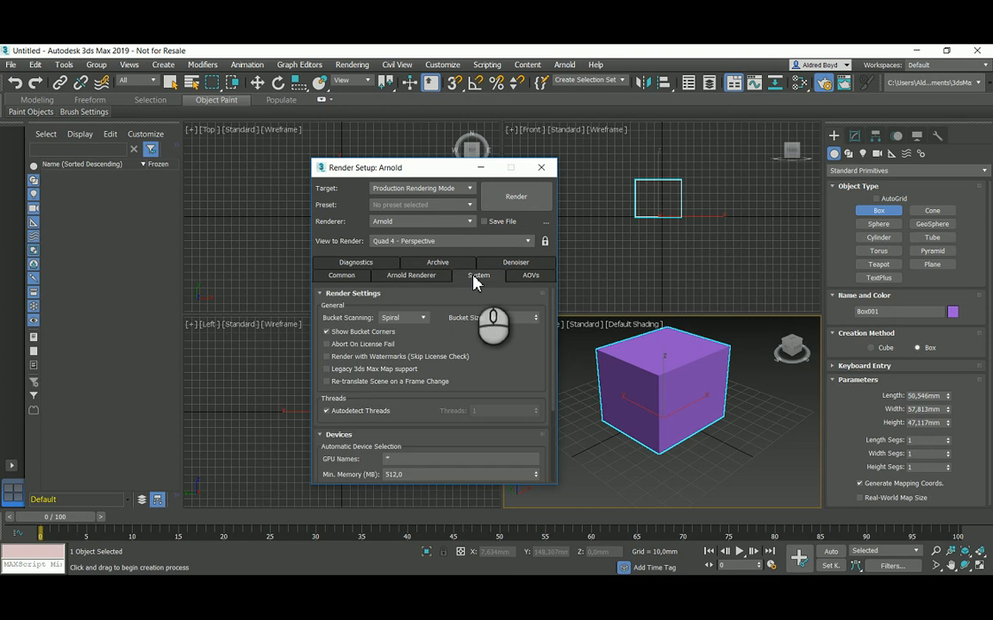
pyautogui.click(515, 278)
pyautogui.click(369, 276)
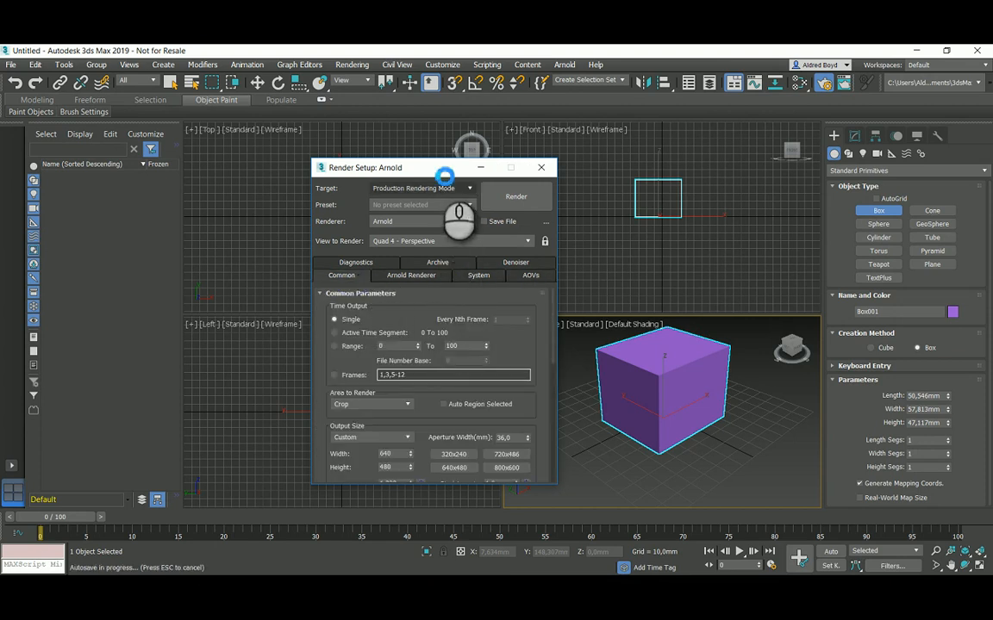
pyautogui.moveTo(439, 171); pyautogui.dragTo(418, 146)
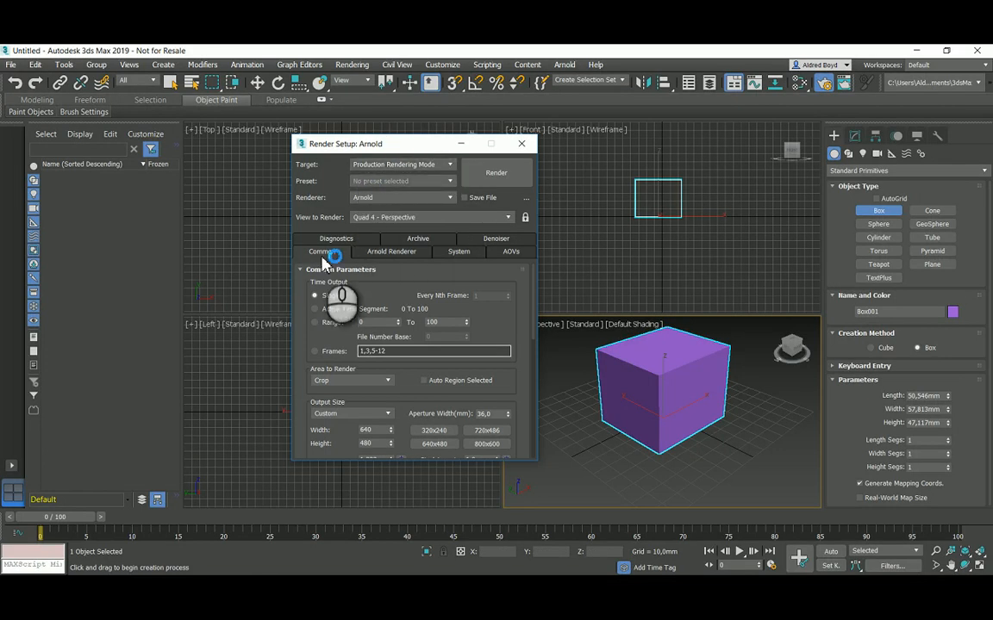
# Step: Assign Arnold as the Production renderer in the Assign Renderer rollout
pyautogui.moveTo(506, 329); pyautogui.dragTo(517, 263)
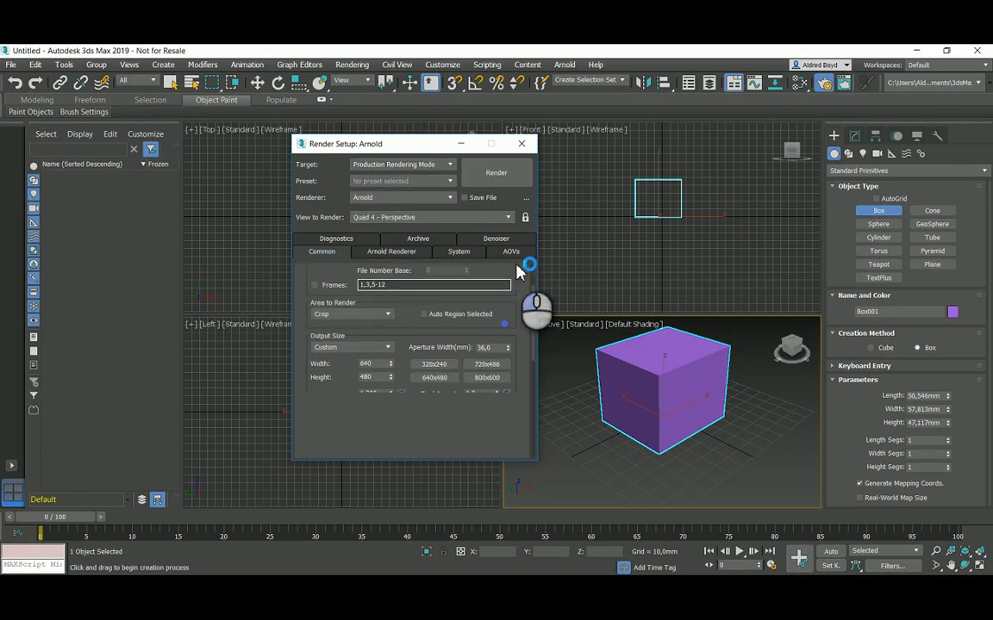
pyautogui.scroll(-10, 457, 384)
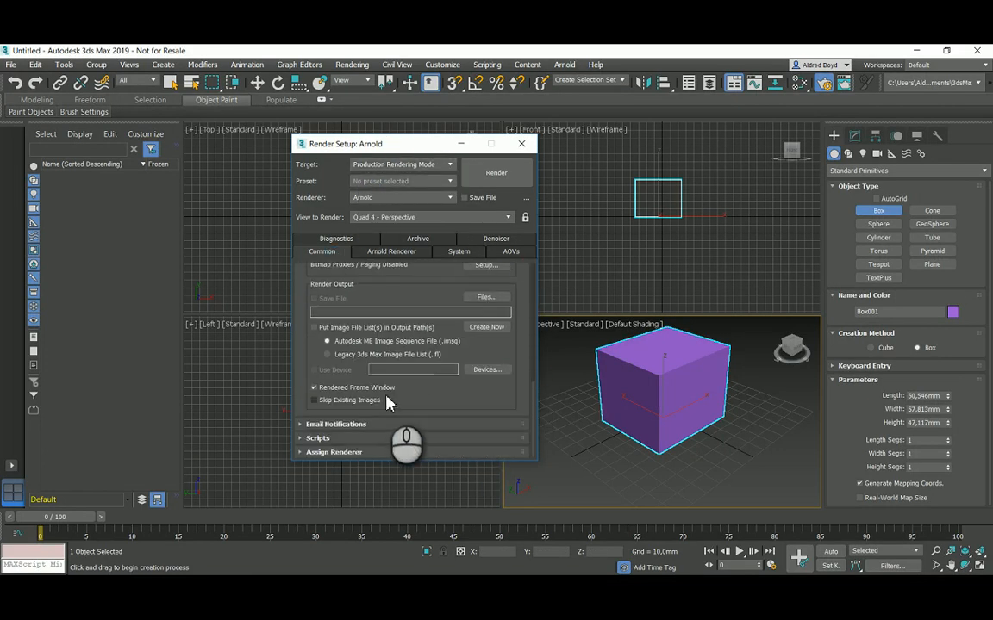
pyautogui.click(317, 453)
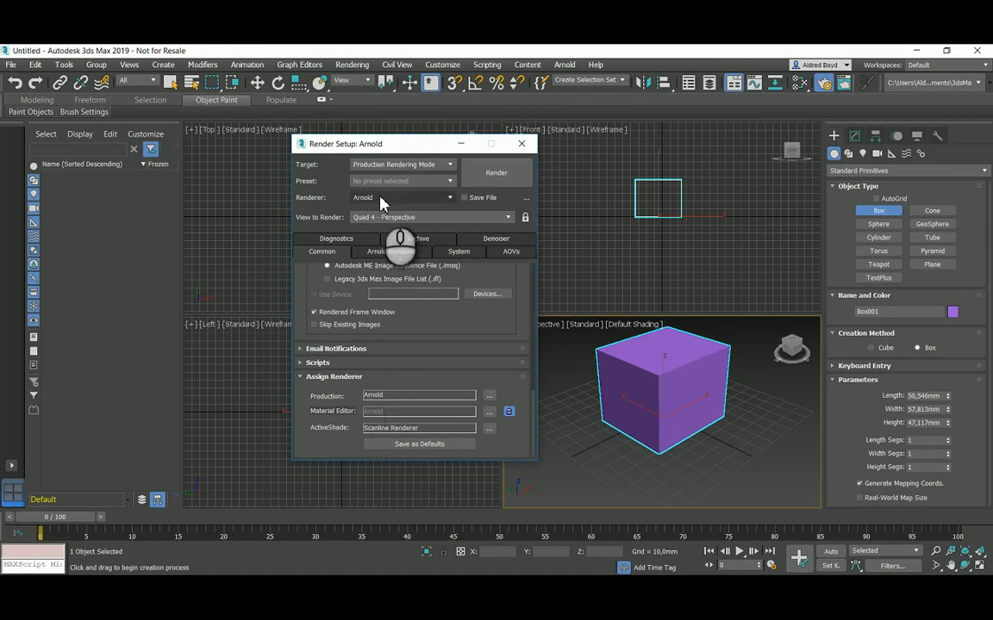
pyautogui.click(435, 198)
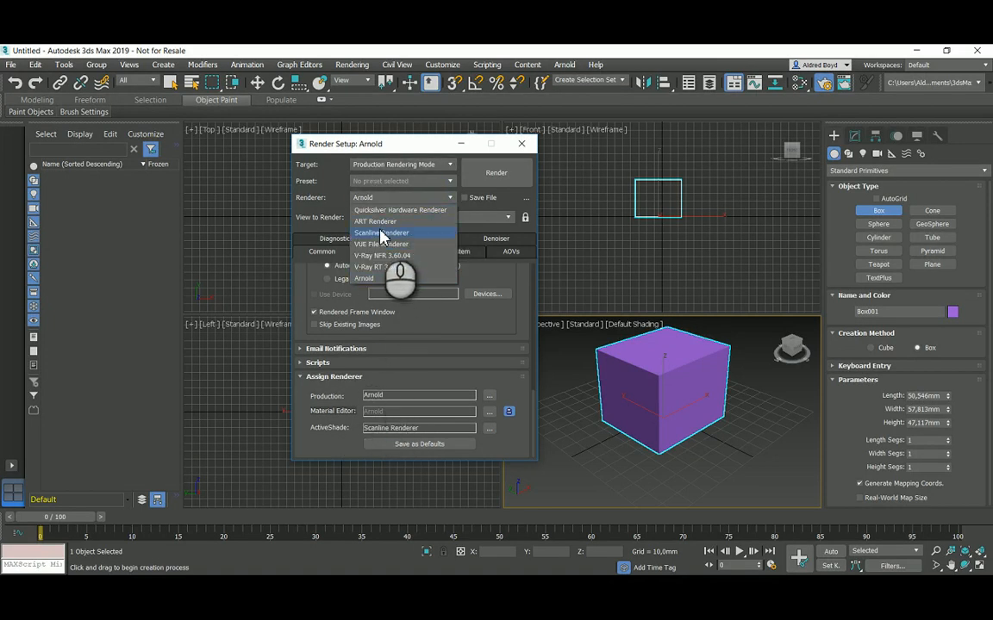
pyautogui.click(382, 234)
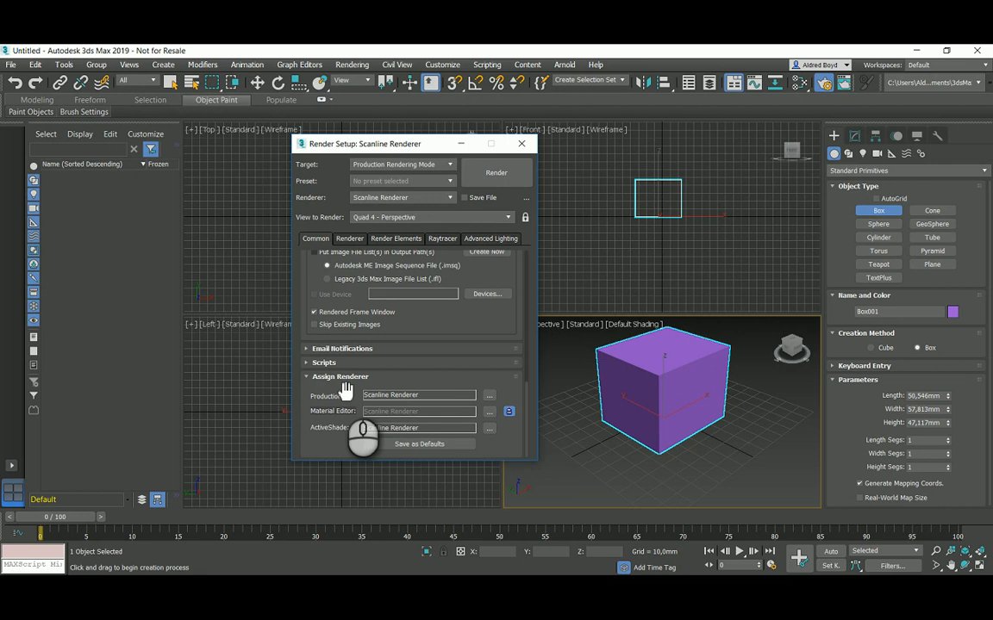
pyautogui.click(490, 396)
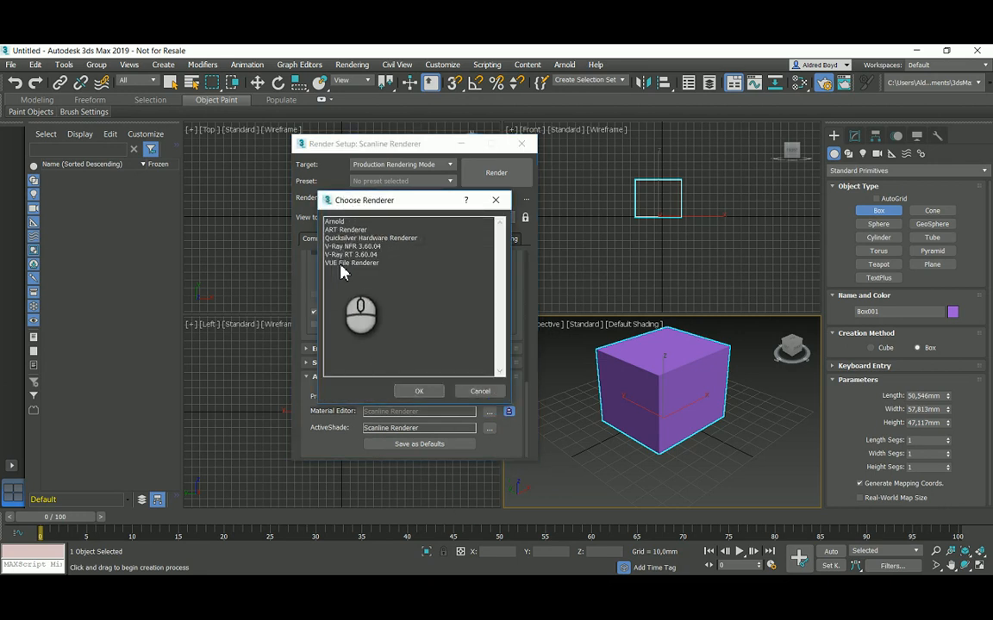
pyautogui.click(340, 222)
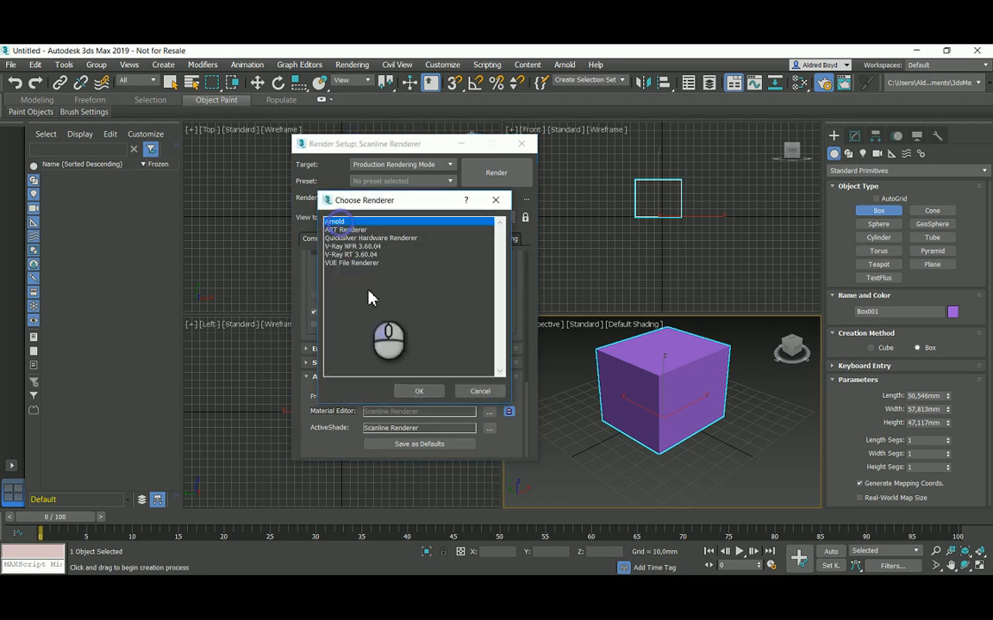
pyautogui.click(417, 393)
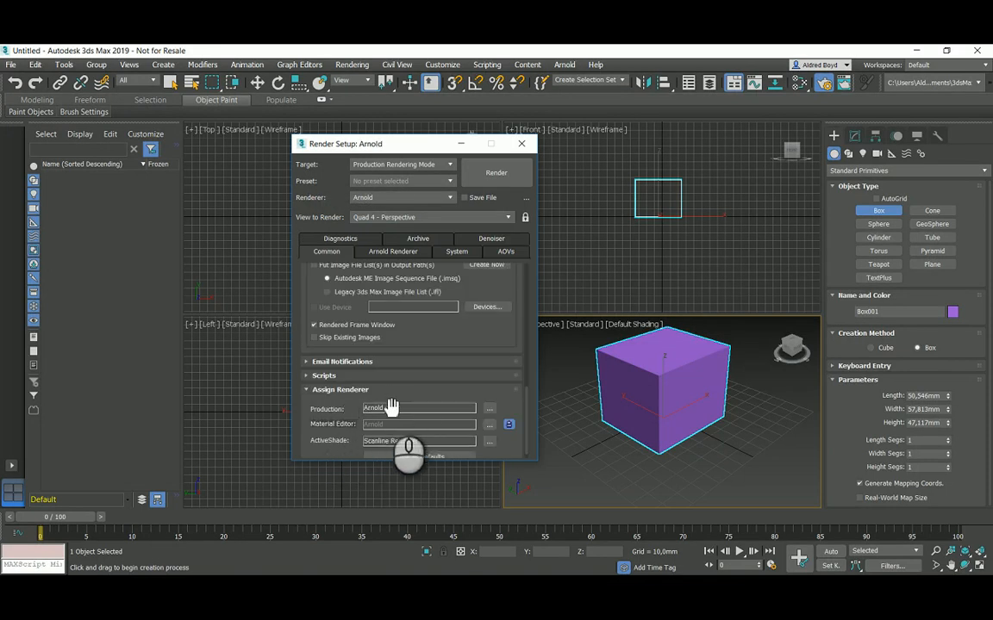
# Step: Assign Arnold as the ActiveShade renderer and save the renderer assignments as defaults
pyautogui.moveTo(407, 403); pyautogui.dragTo(411, 357)
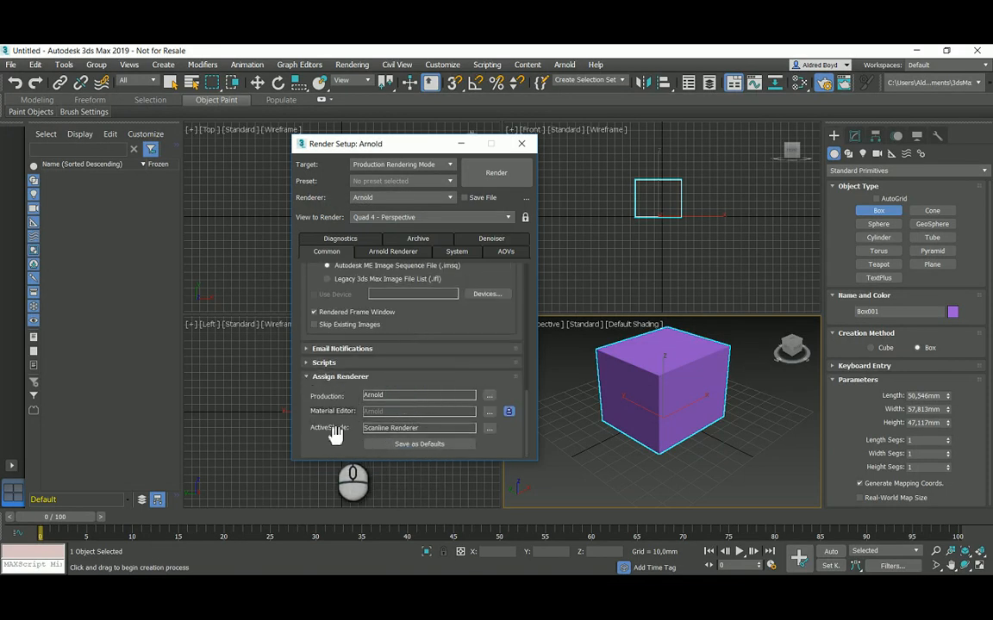
pyautogui.click(489, 428)
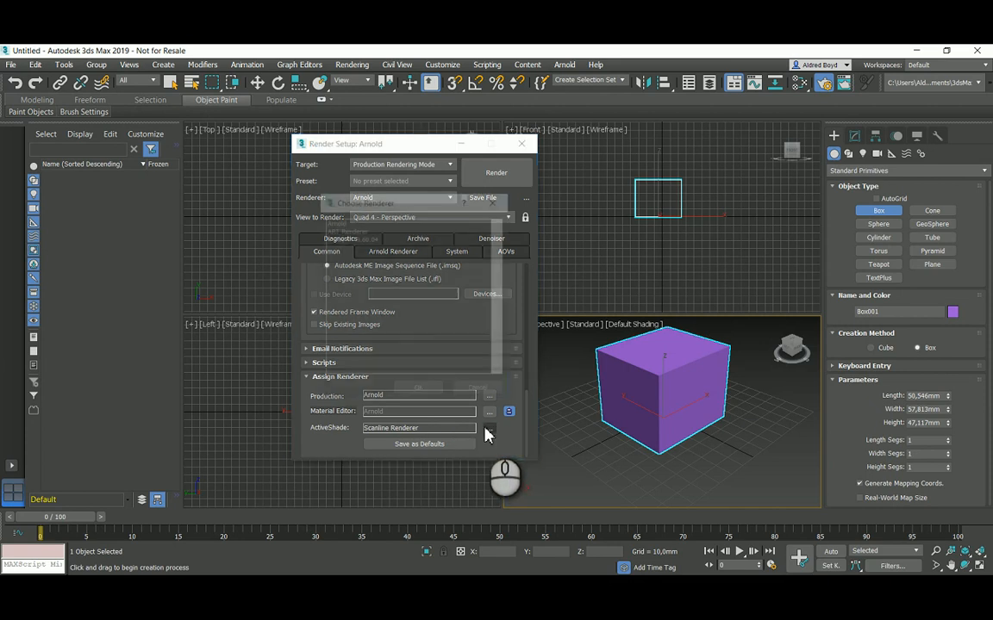
pyautogui.click(344, 221)
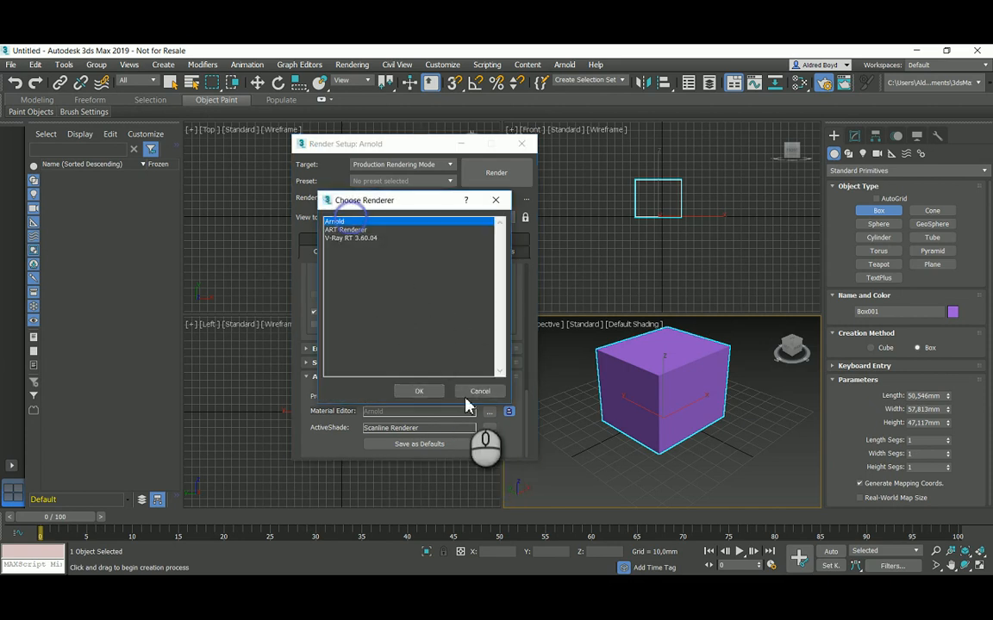
pyautogui.click(416, 394)
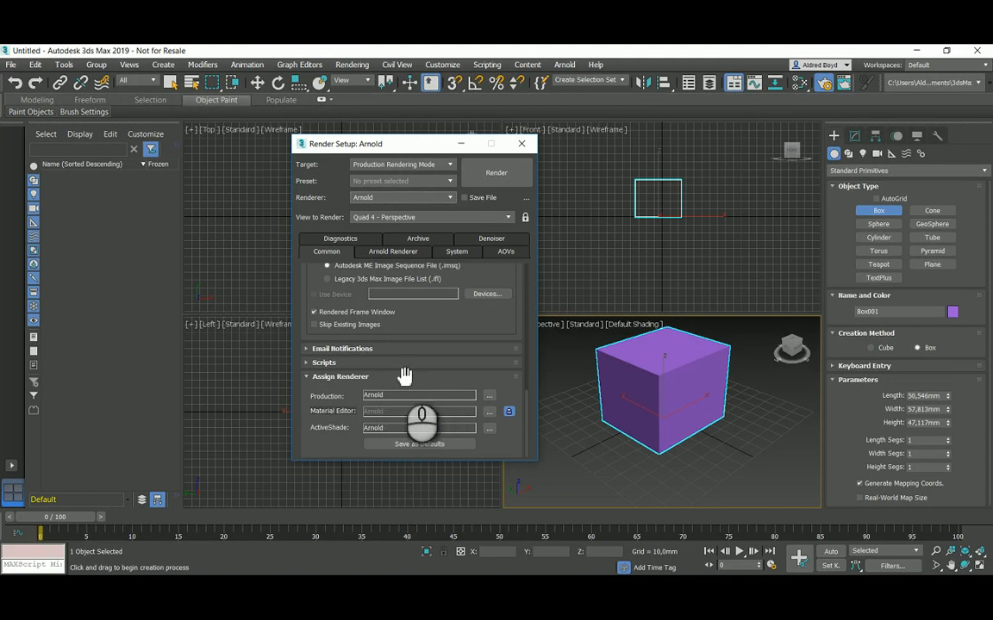
pyautogui.click(421, 445)
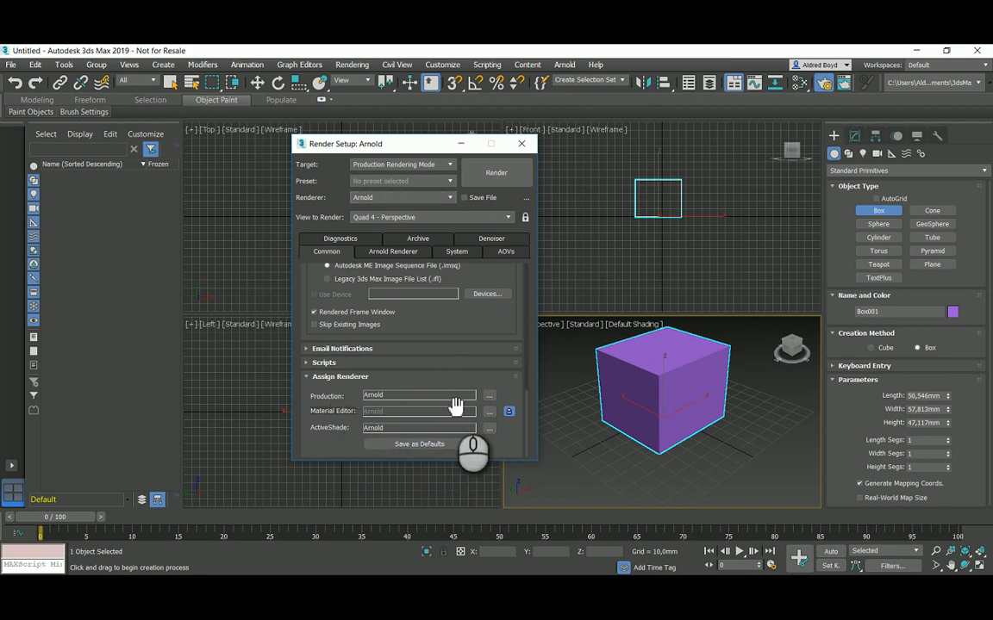
pyautogui.click(429, 444)
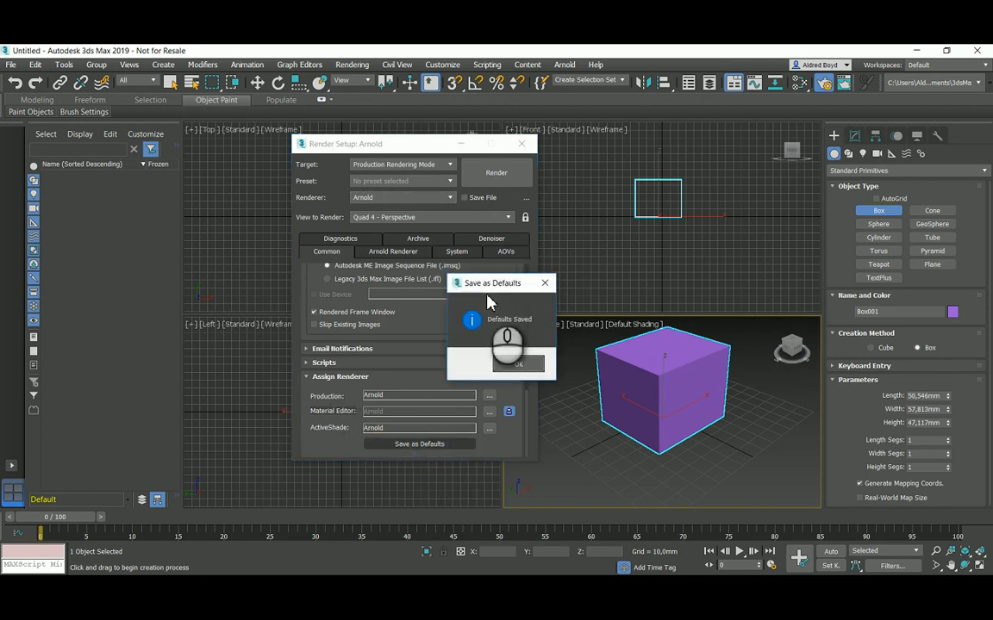
# Step: Close Render Setup and render a test frame of the box in the Perspective view, then close the frame window
pyautogui.click(518, 364)
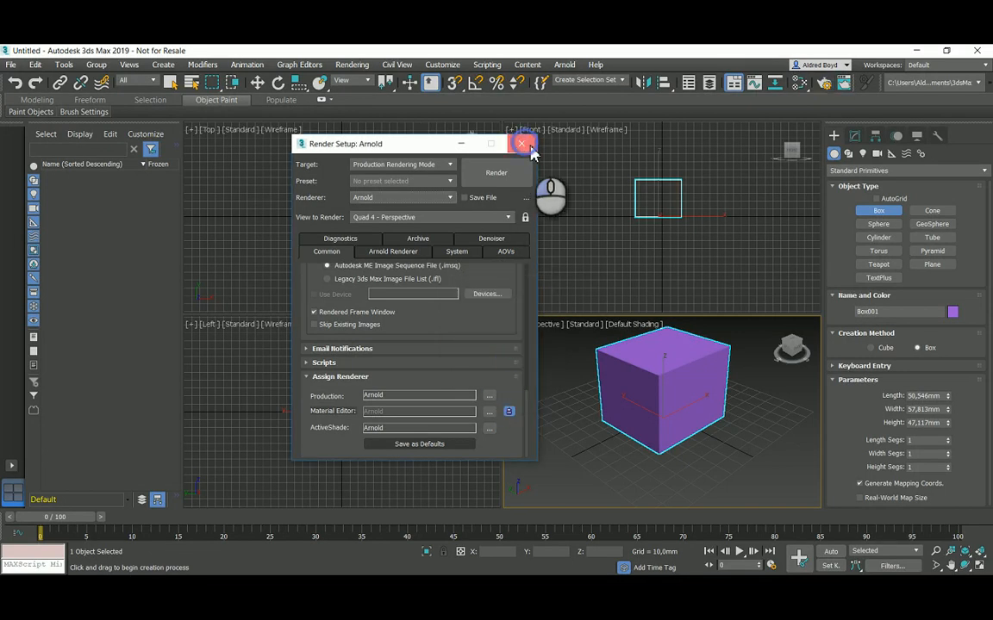
pyautogui.click(522, 144)
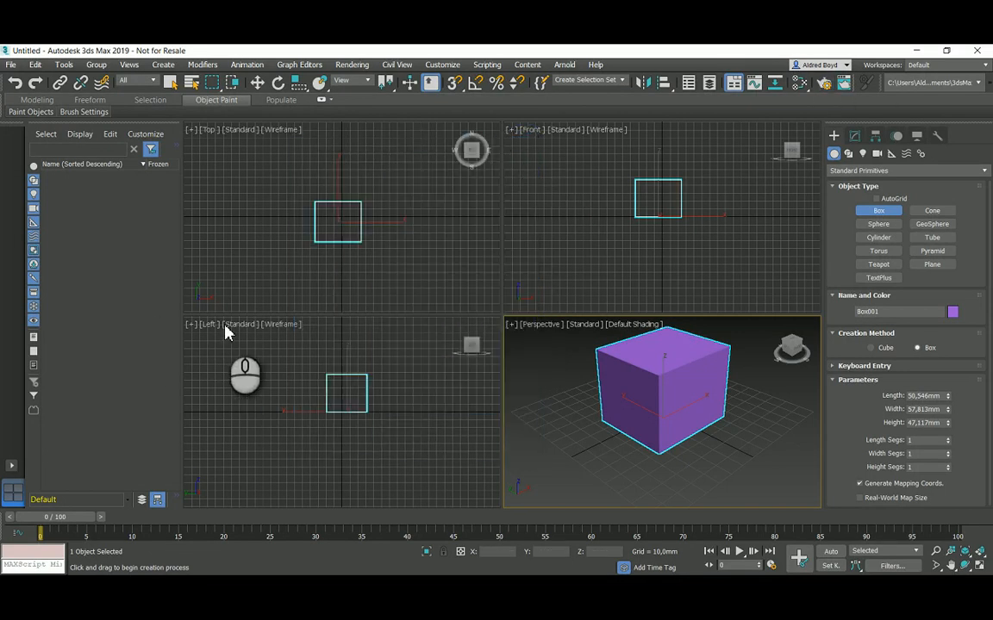
pyautogui.click(845, 84)
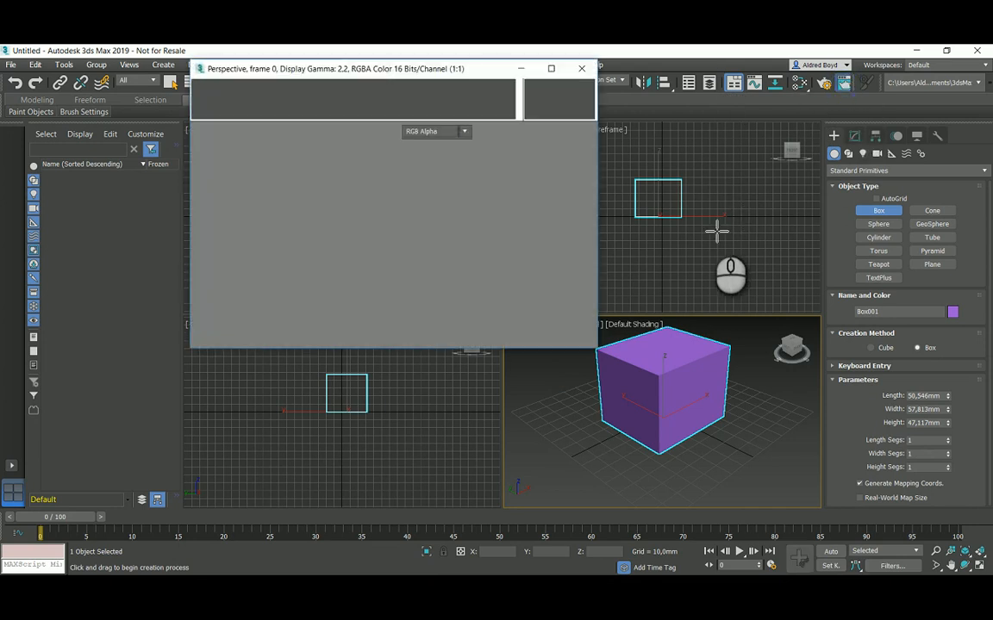
pyautogui.click(560, 89)
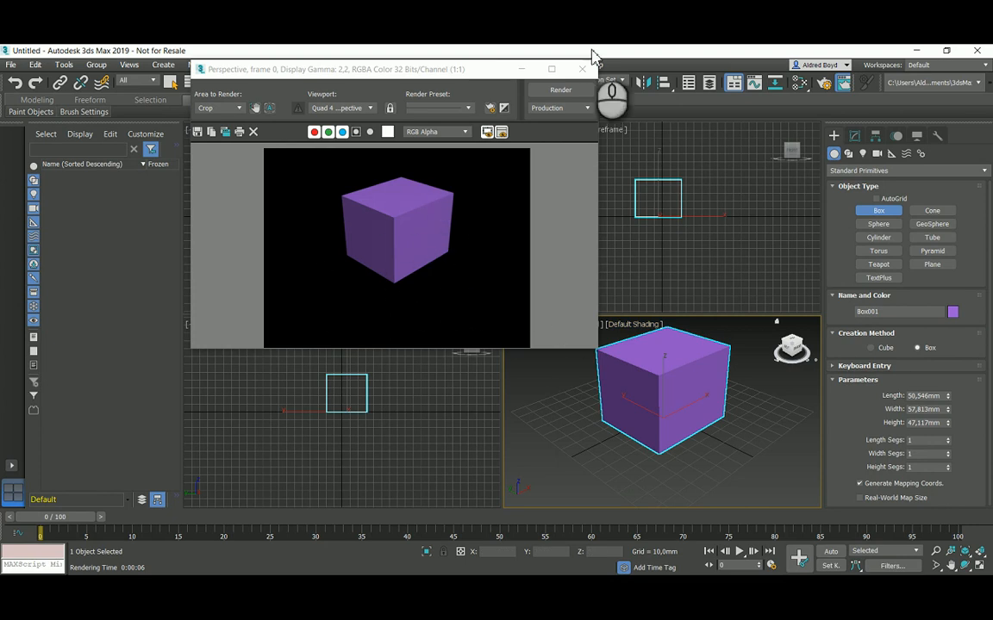
pyautogui.click(583, 76)
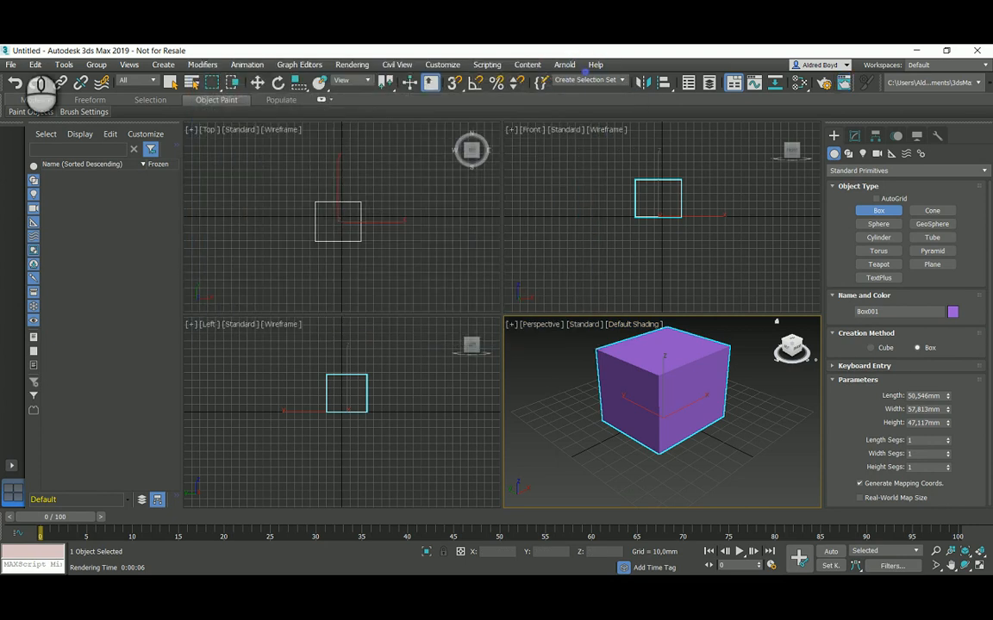
# Step: Reset the scene without saving changes
pyautogui.click(35, 64)
pyautogui.moveTo(11, 64)
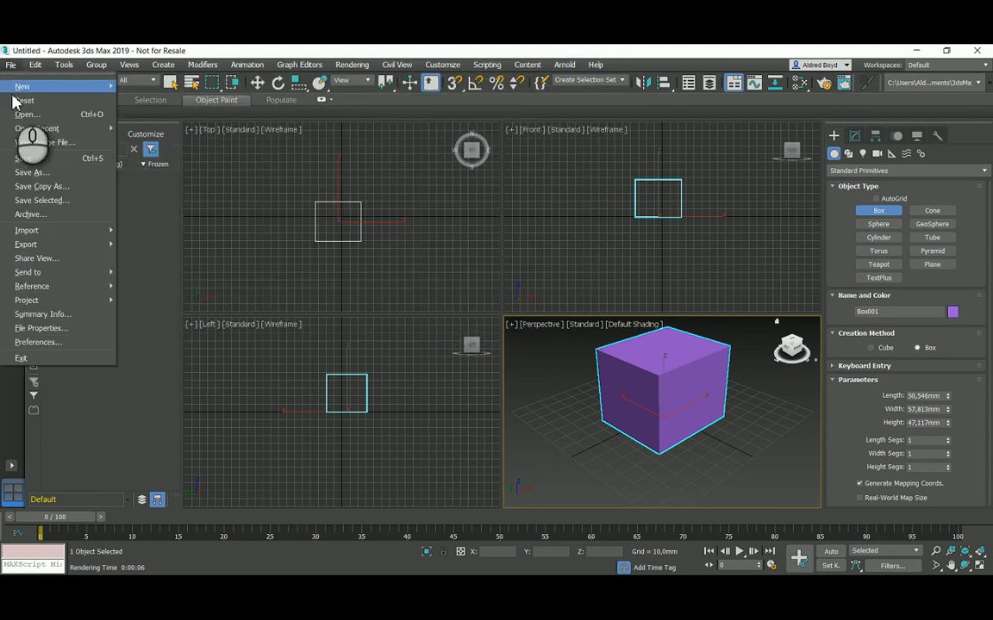
pyautogui.moveTo(30, 88)
pyautogui.click(148, 95)
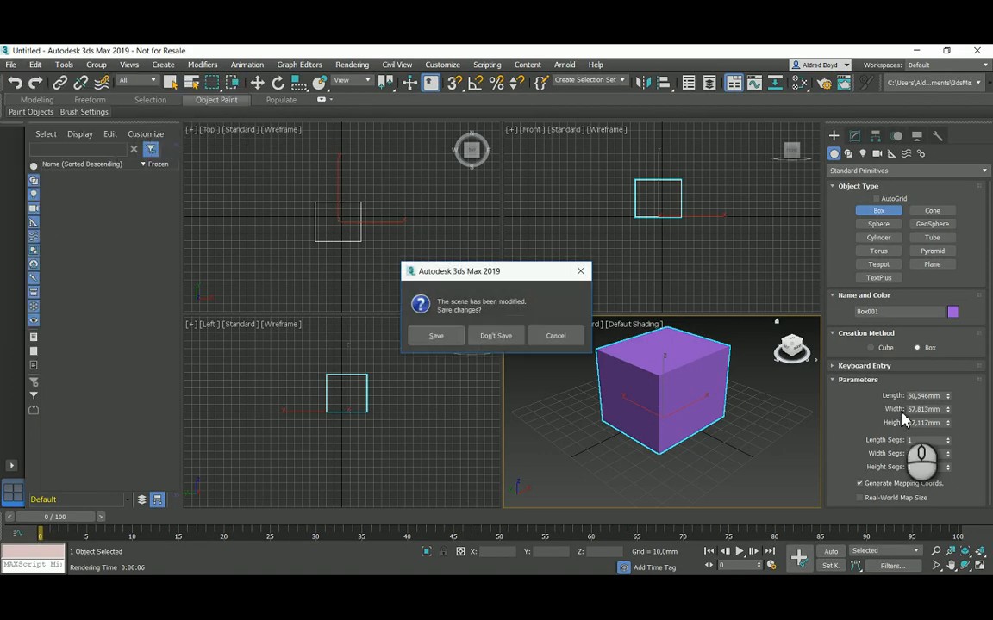
pyautogui.click(497, 337)
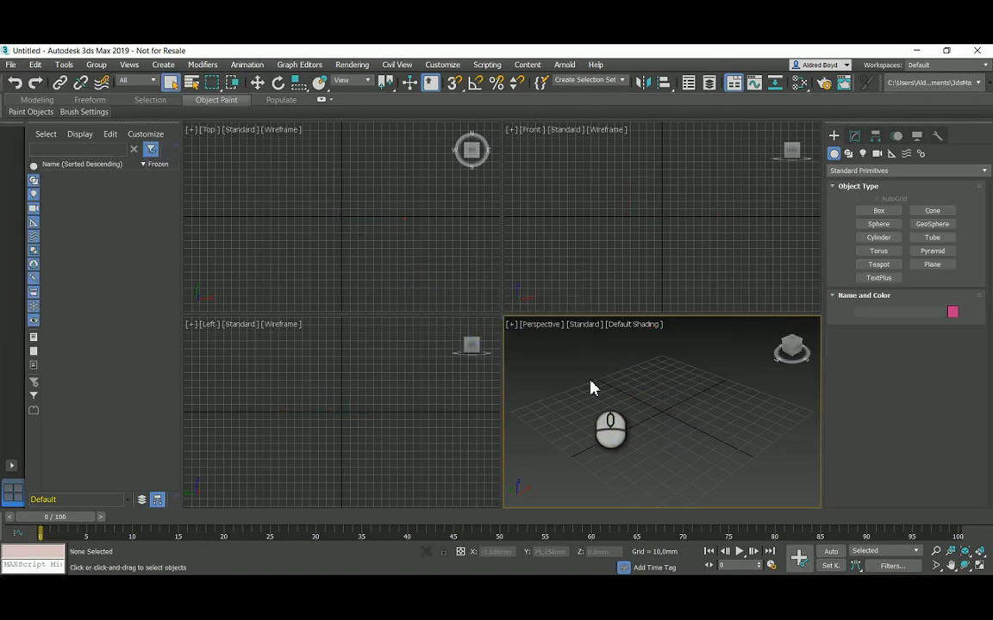
# Step: Create a teapot of about 32.5 mm radius and a plane about 172 × 136 mm under it
pyautogui.click(879, 264)
pyautogui.moveTo(665, 416); pyautogui.dragTo(724, 417)
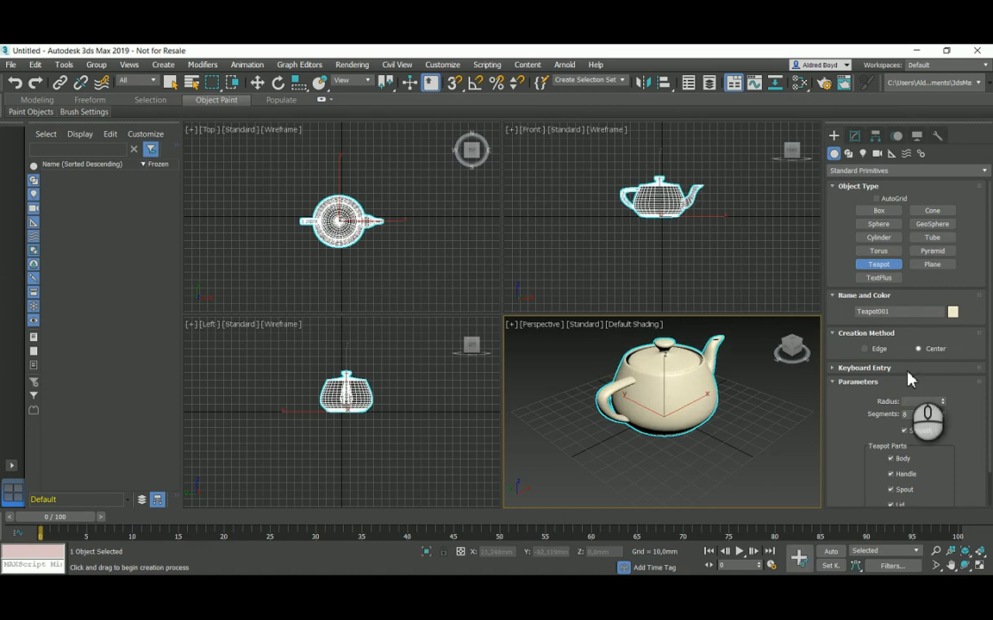
pyautogui.click(933, 264)
pyautogui.moveTo(514, 382); pyautogui.dragTo(785, 398)
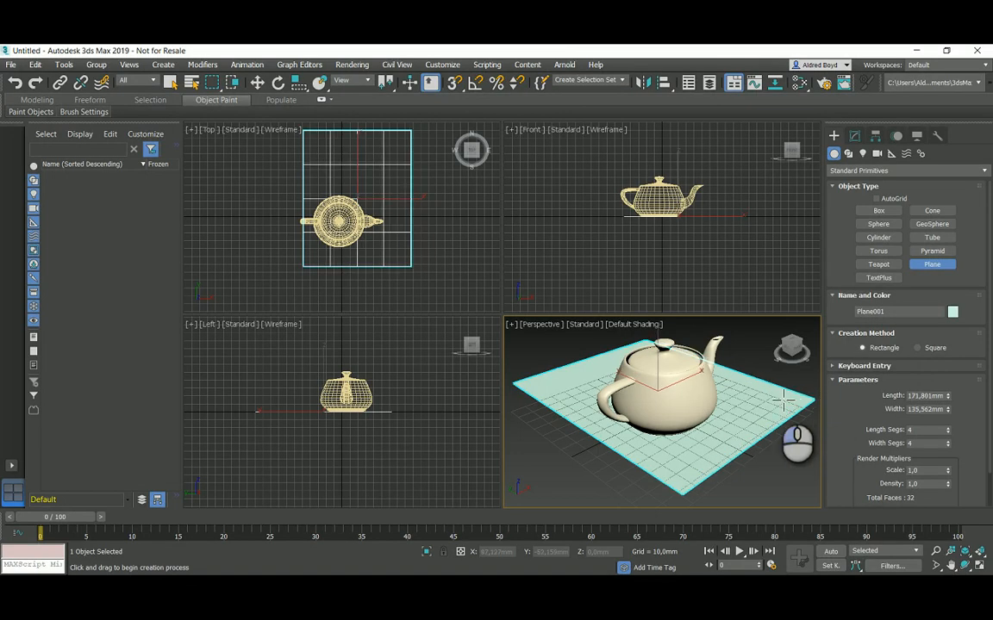
# Step: Render the teapot and plane scene with Arnold and reposition the rendered frame window
pyautogui.click(824, 84)
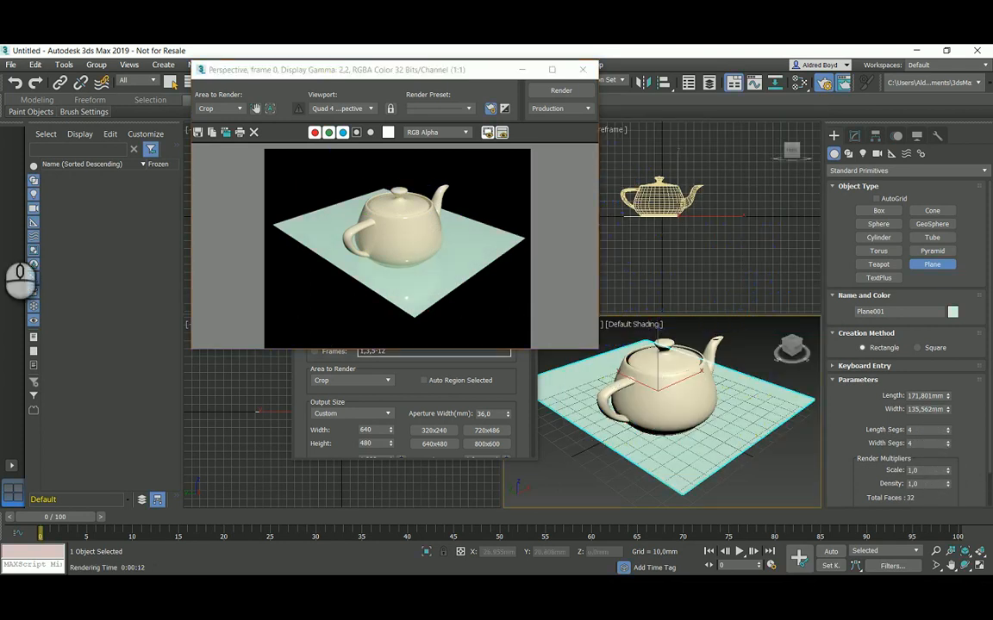
pyautogui.moveTo(239, 74); pyautogui.dragTo(228, 140)
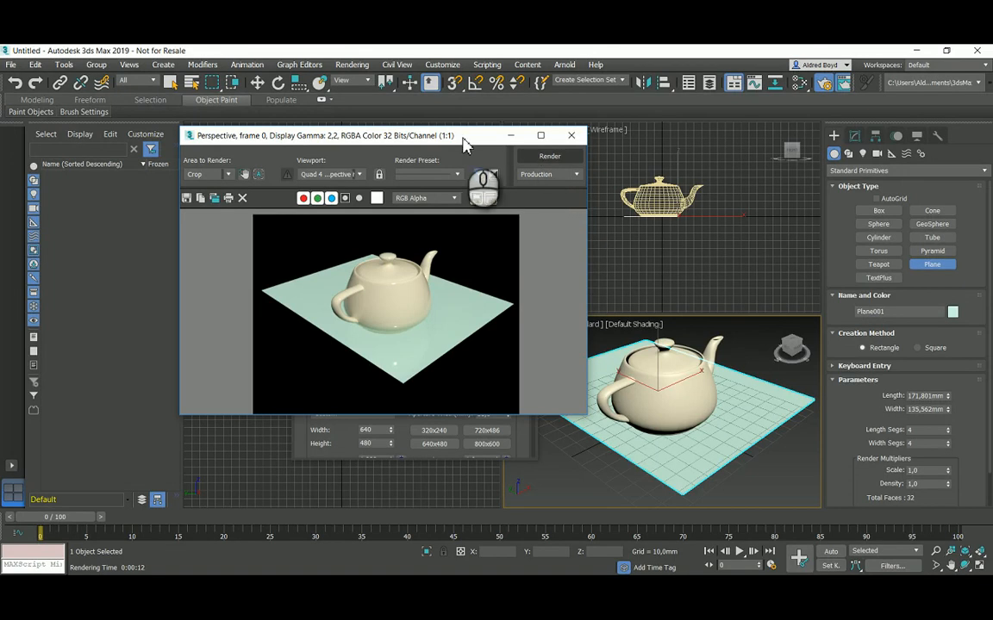
pyautogui.moveTo(469, 136); pyautogui.dragTo(472, 147)
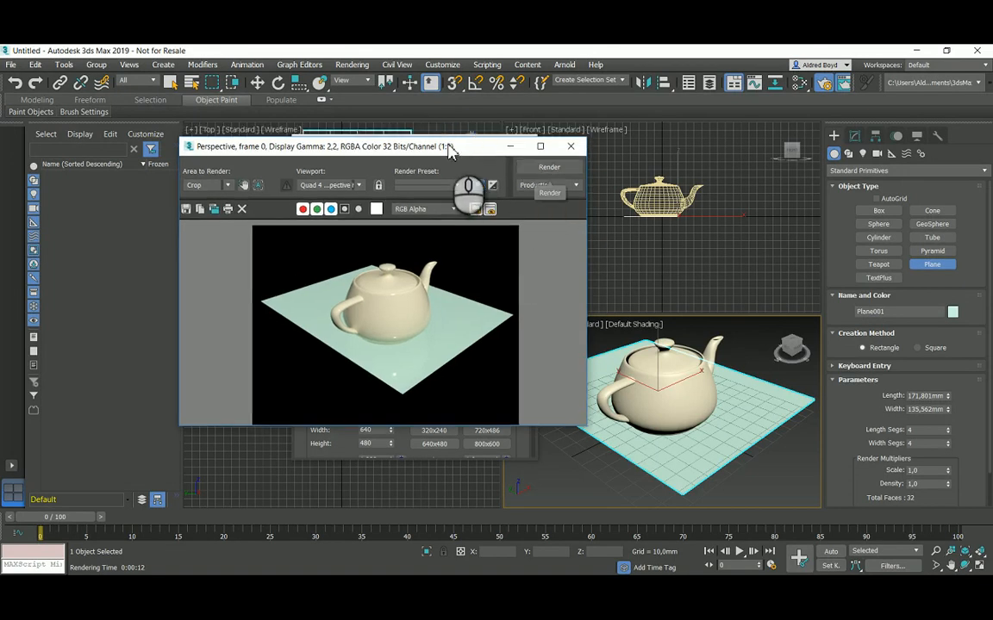